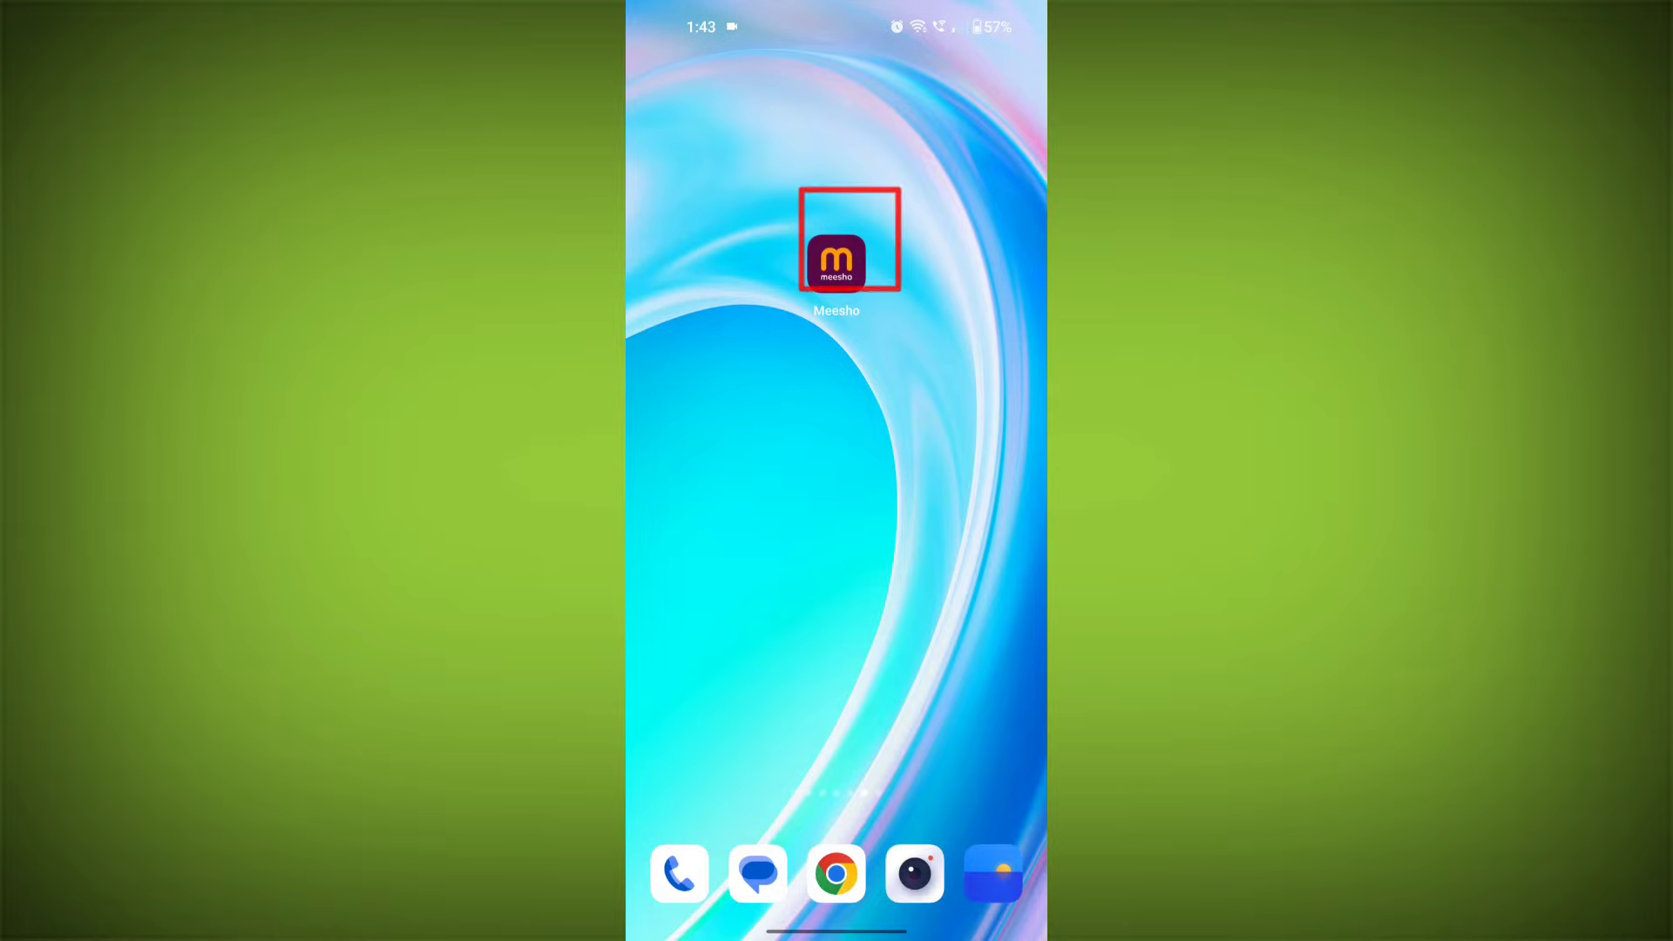
# Step: Clear Meesho's cache from its app info storage usage page
pyautogui.click(837, 266)
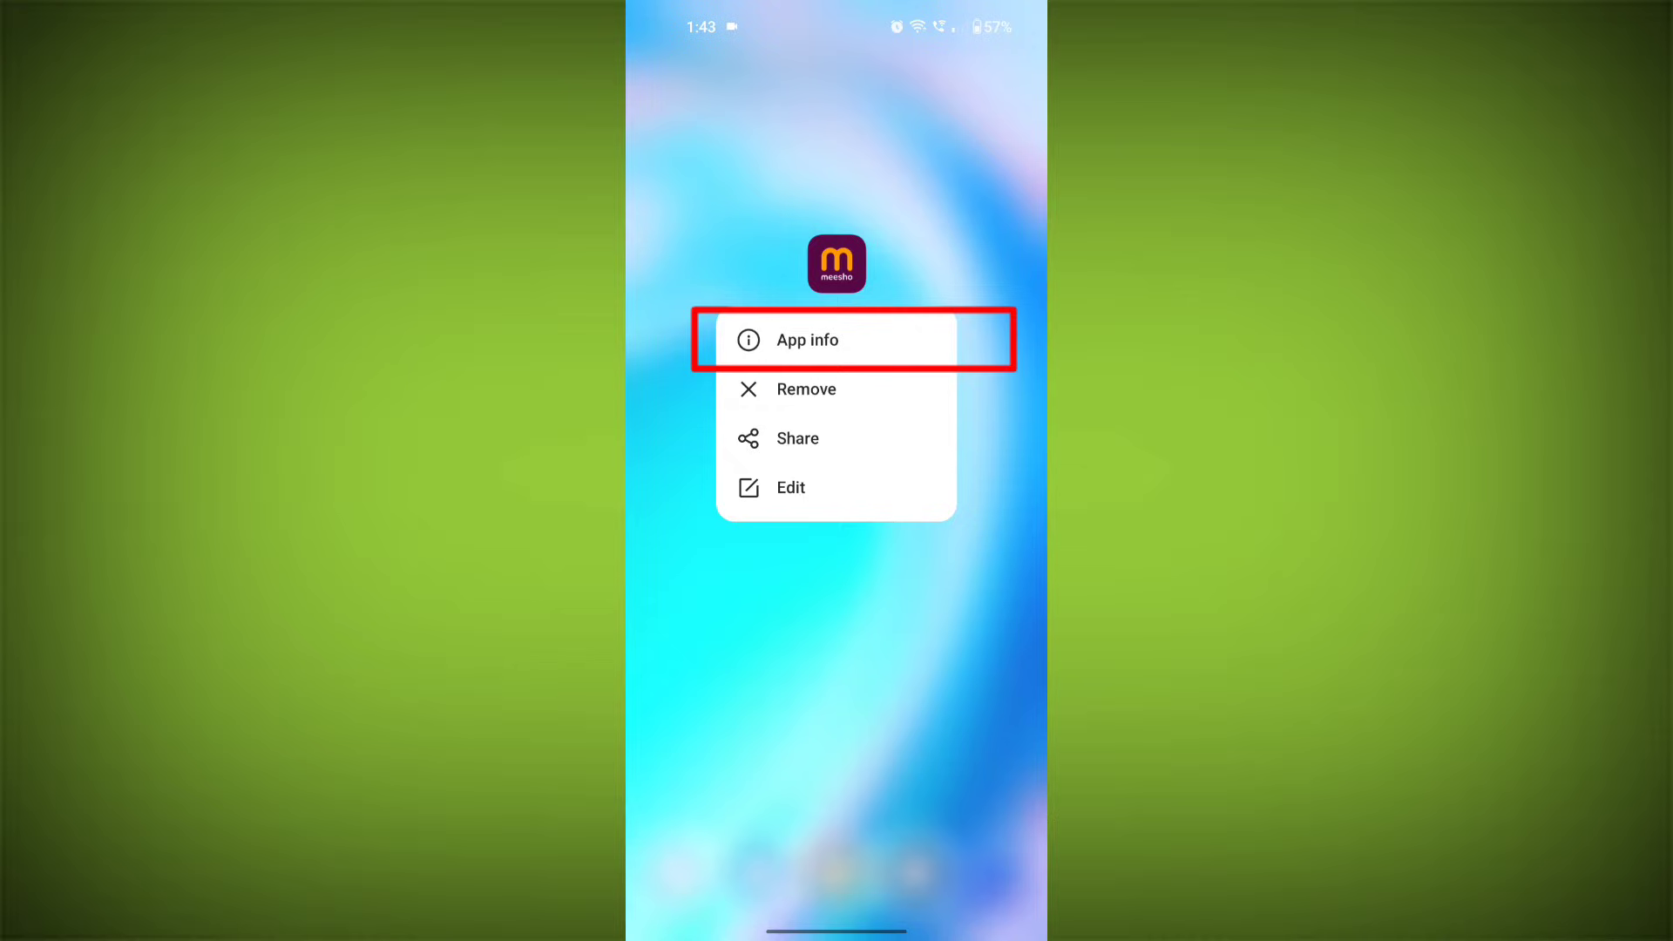
pyautogui.click(807, 341)
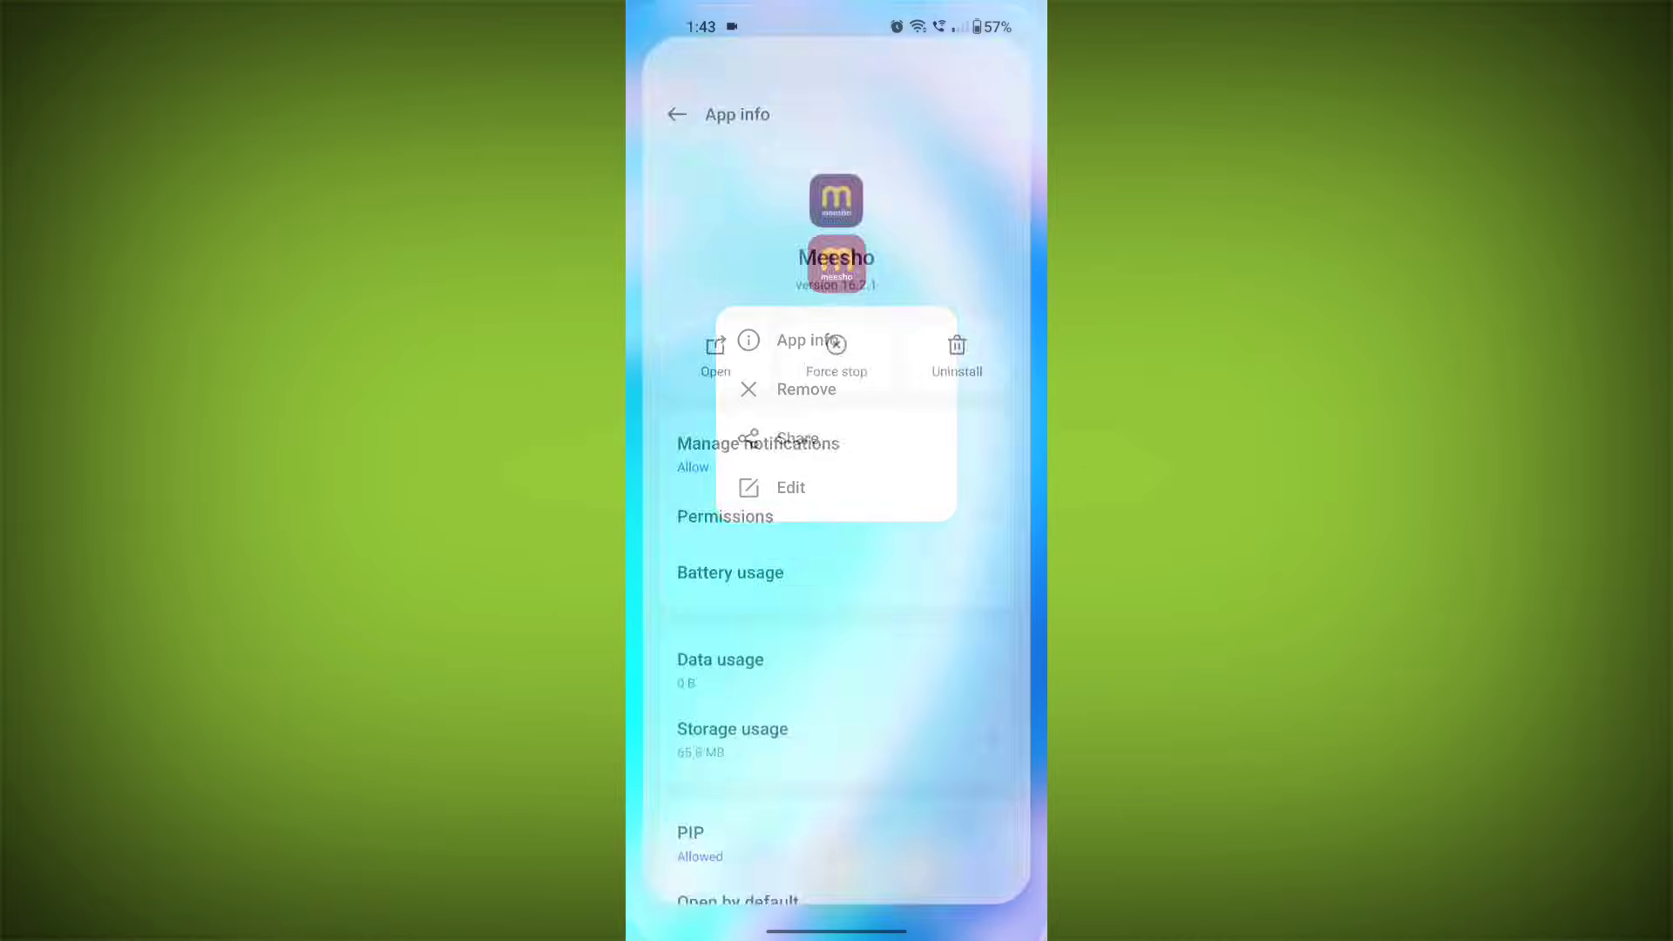
pyautogui.scroll(-3, 838, 590)
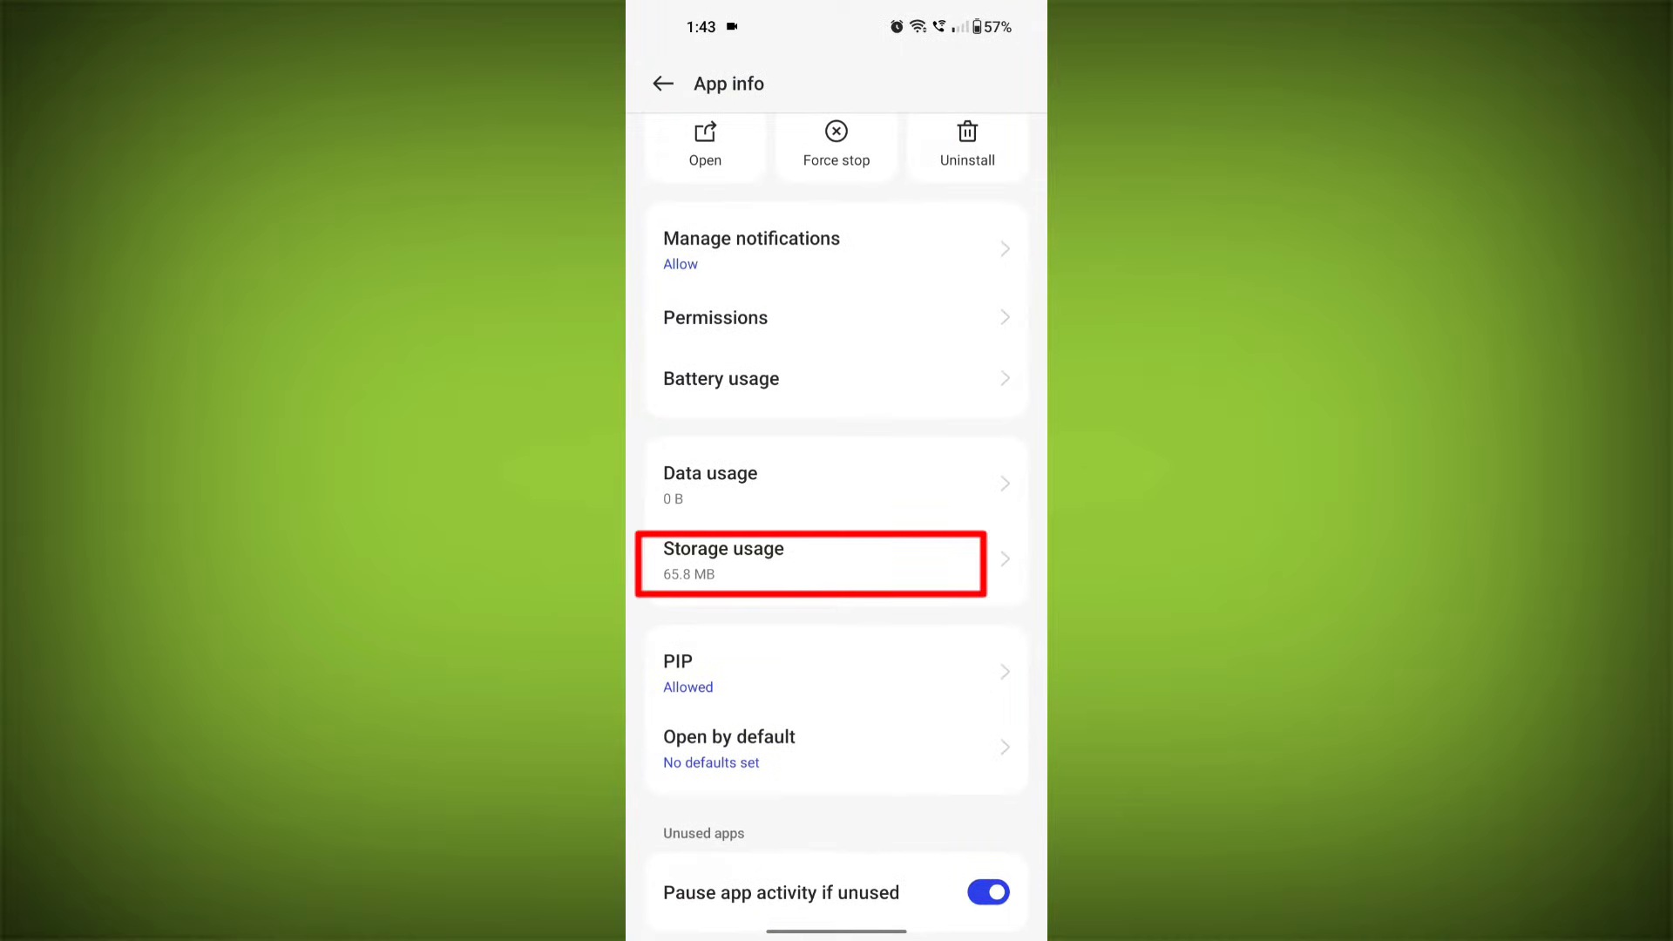
pyautogui.click(837, 560)
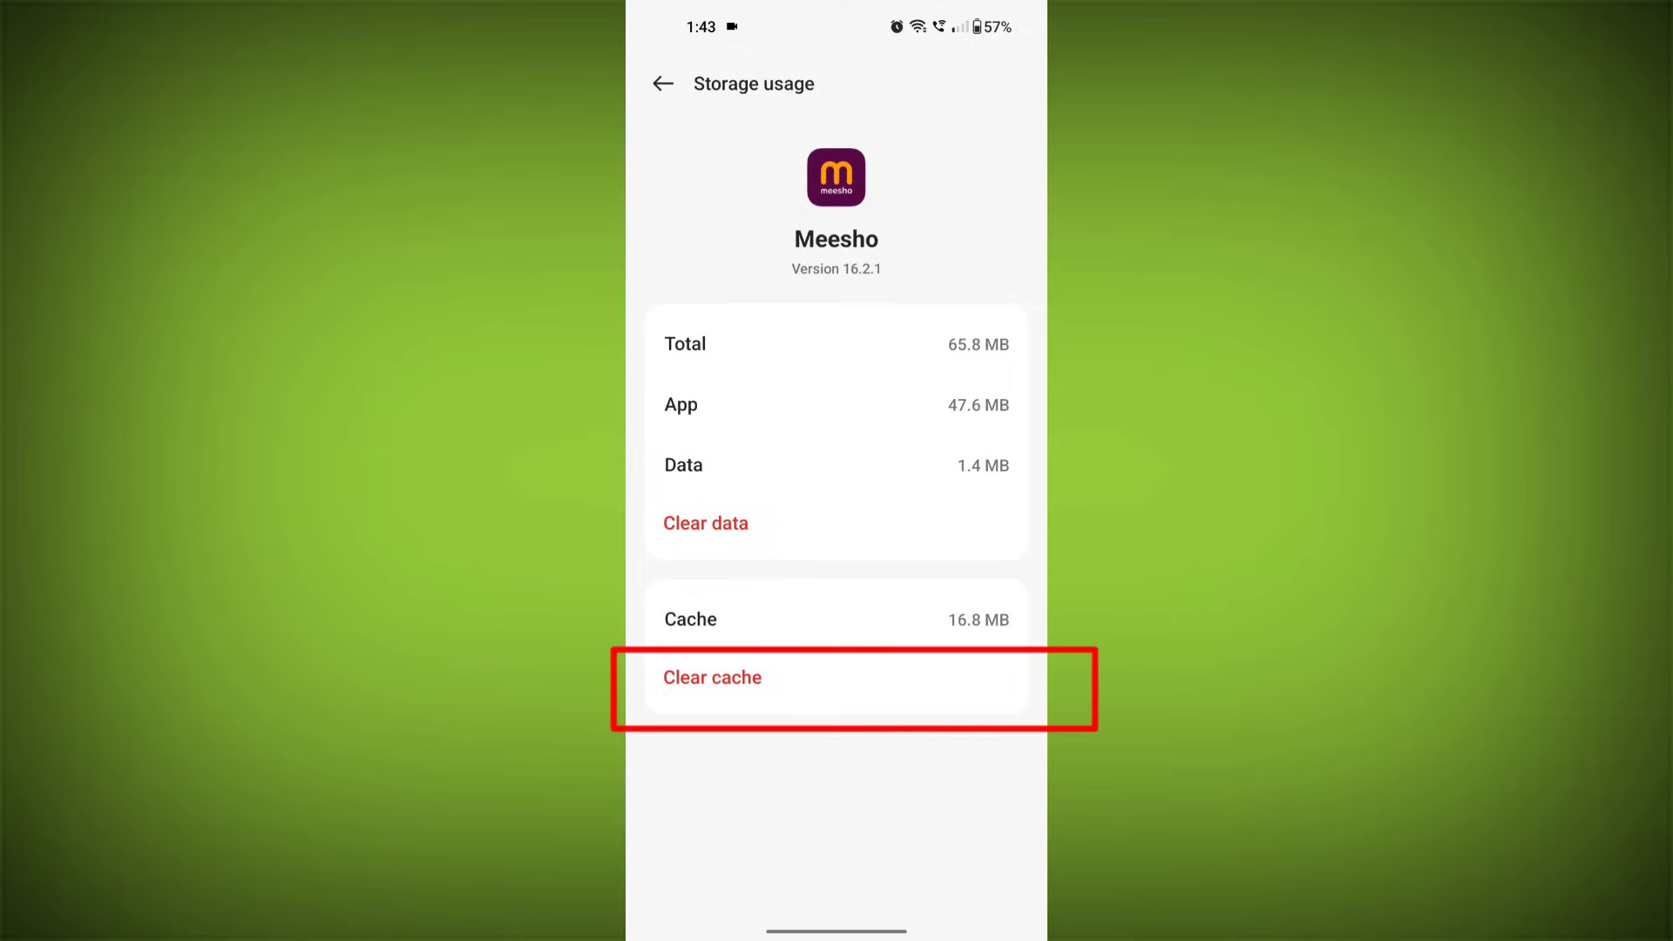
pyautogui.click(712, 677)
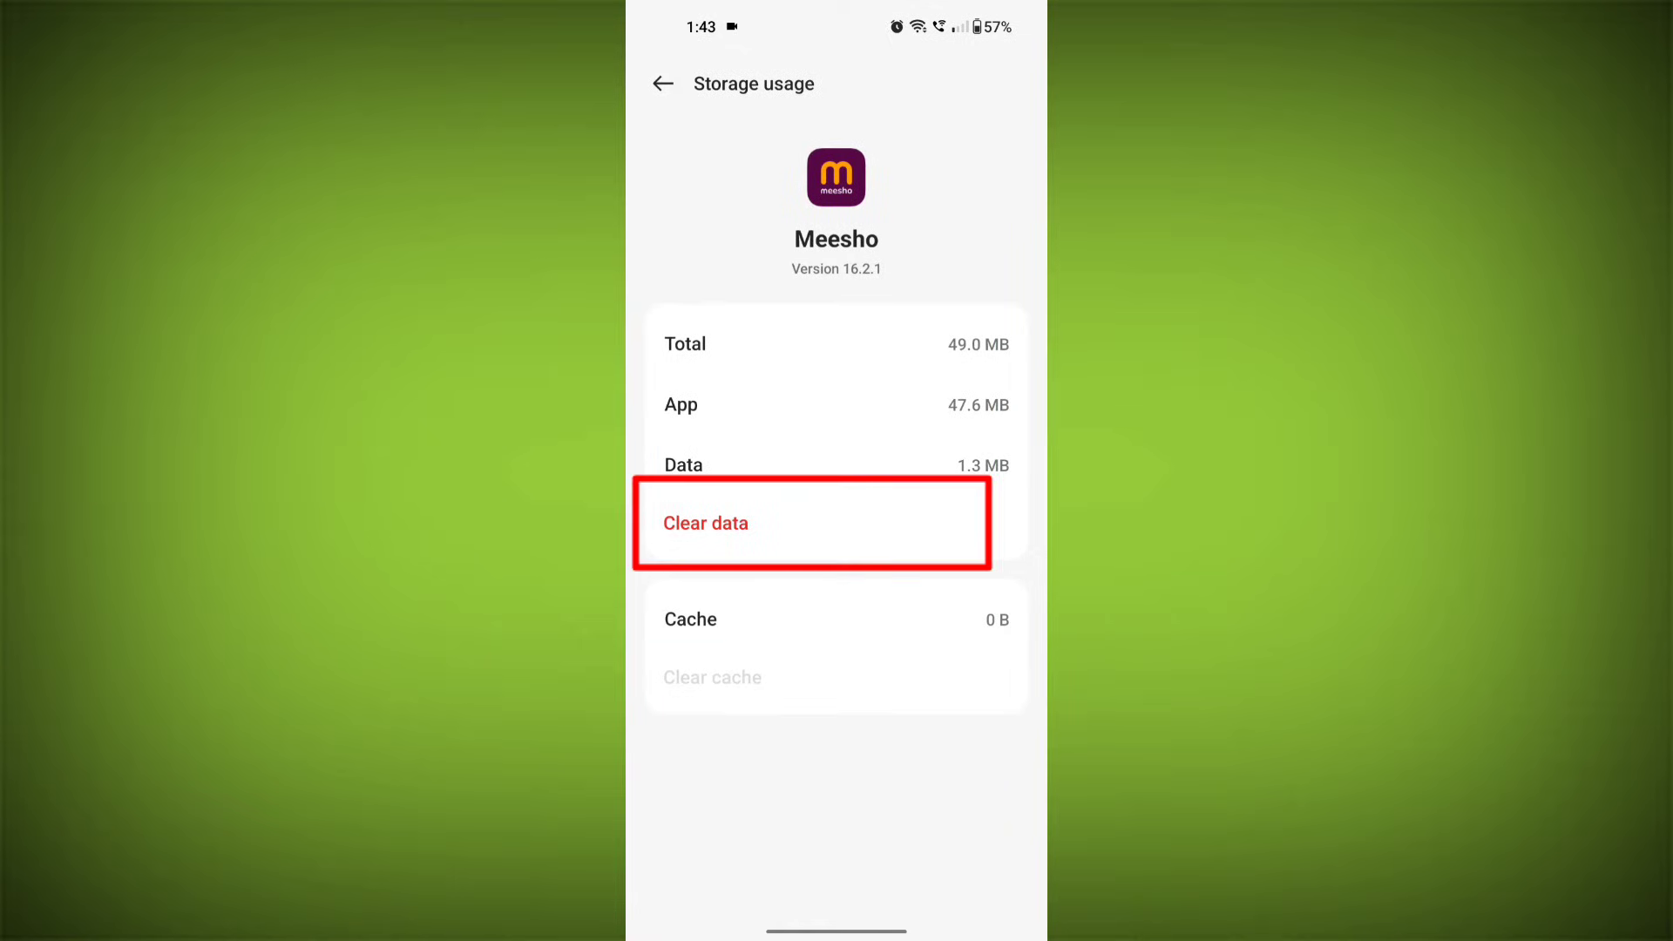
# Step: Delete Meesho's app data and return to its app info
pyautogui.click(706, 524)
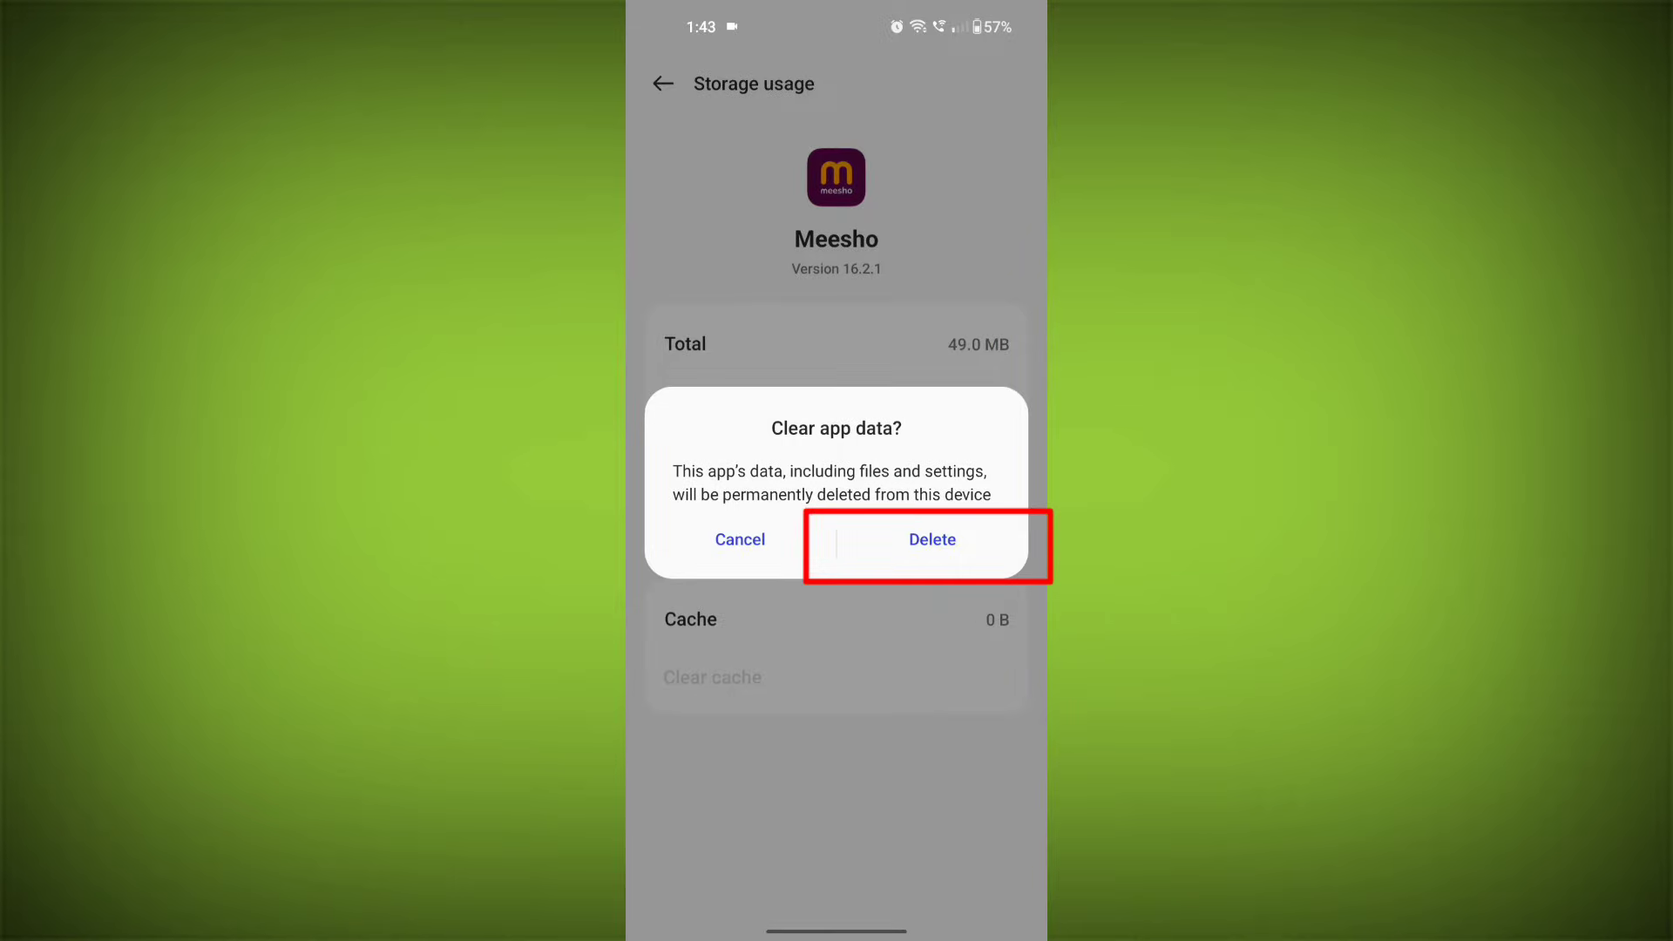
pyautogui.click(932, 540)
pyautogui.moveTo(1043, 654); pyautogui.dragTo(915, 654)
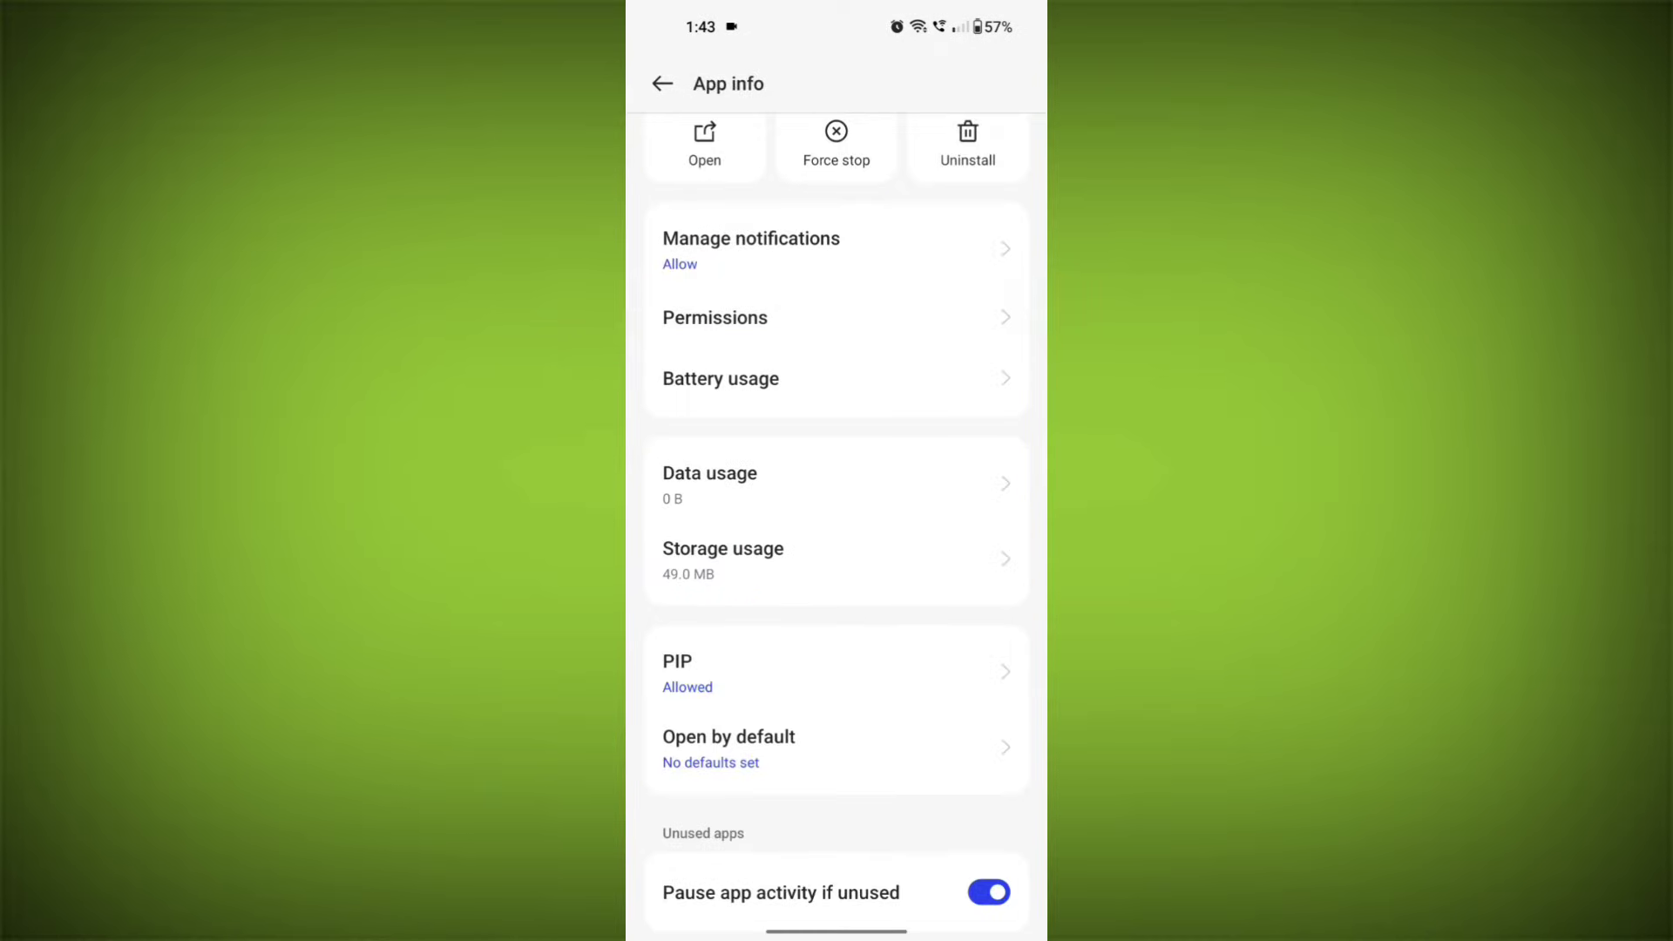
# Step: Check Meesho's Microphone permission from its permissions list
pyautogui.click(836, 318)
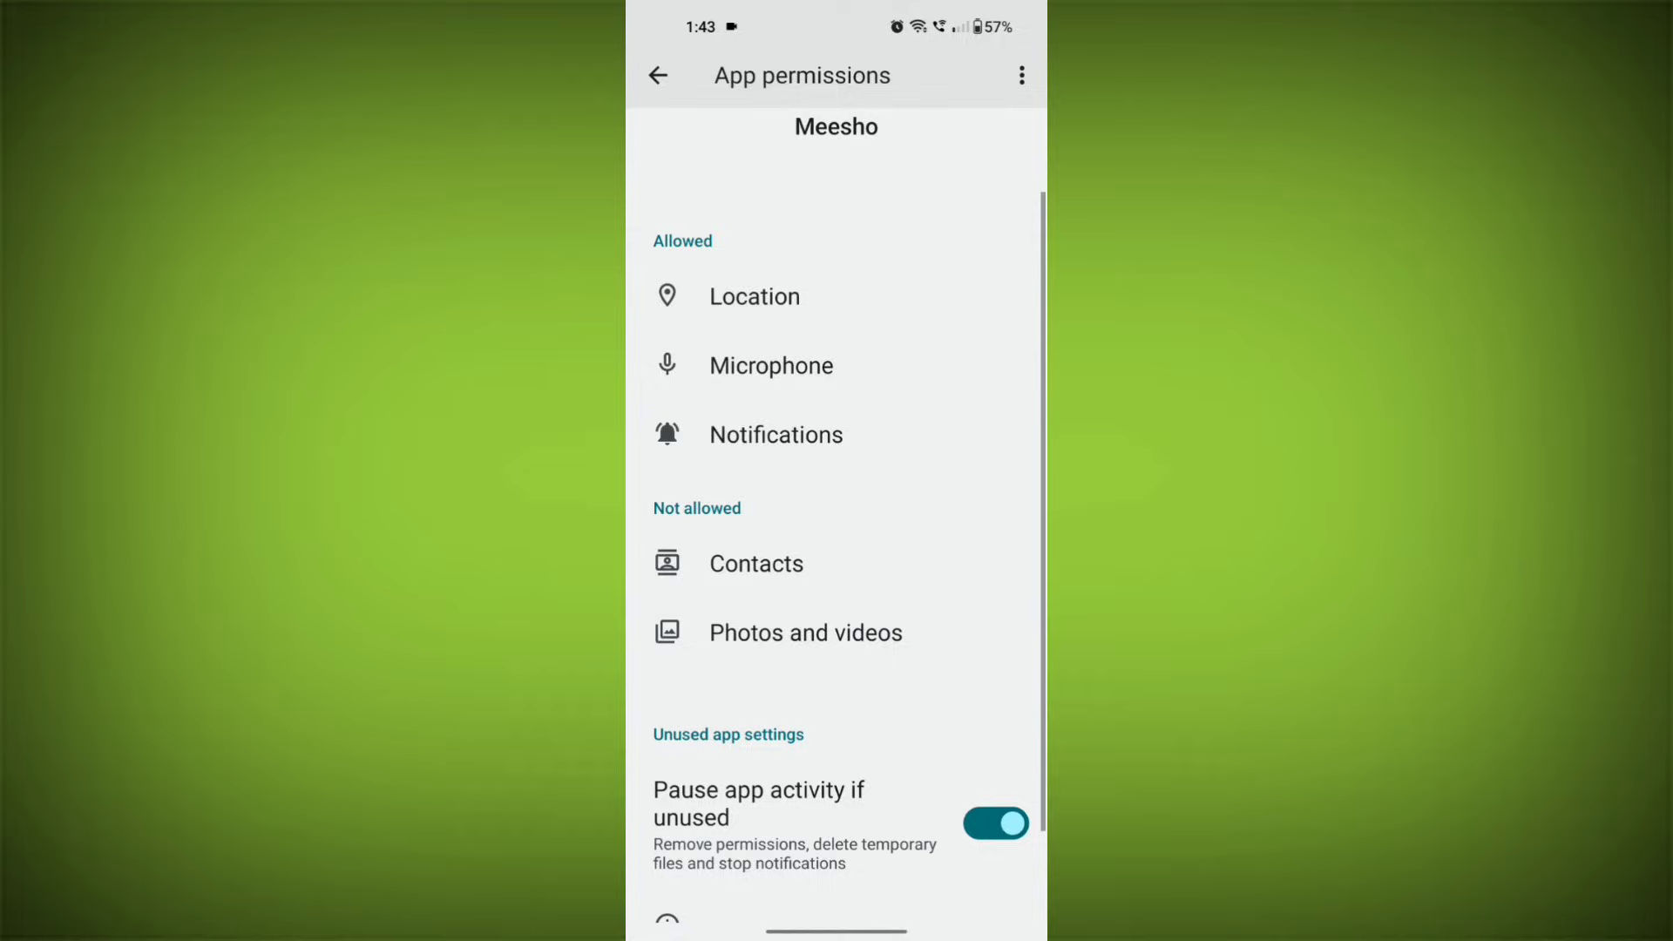
pyautogui.click(771, 377)
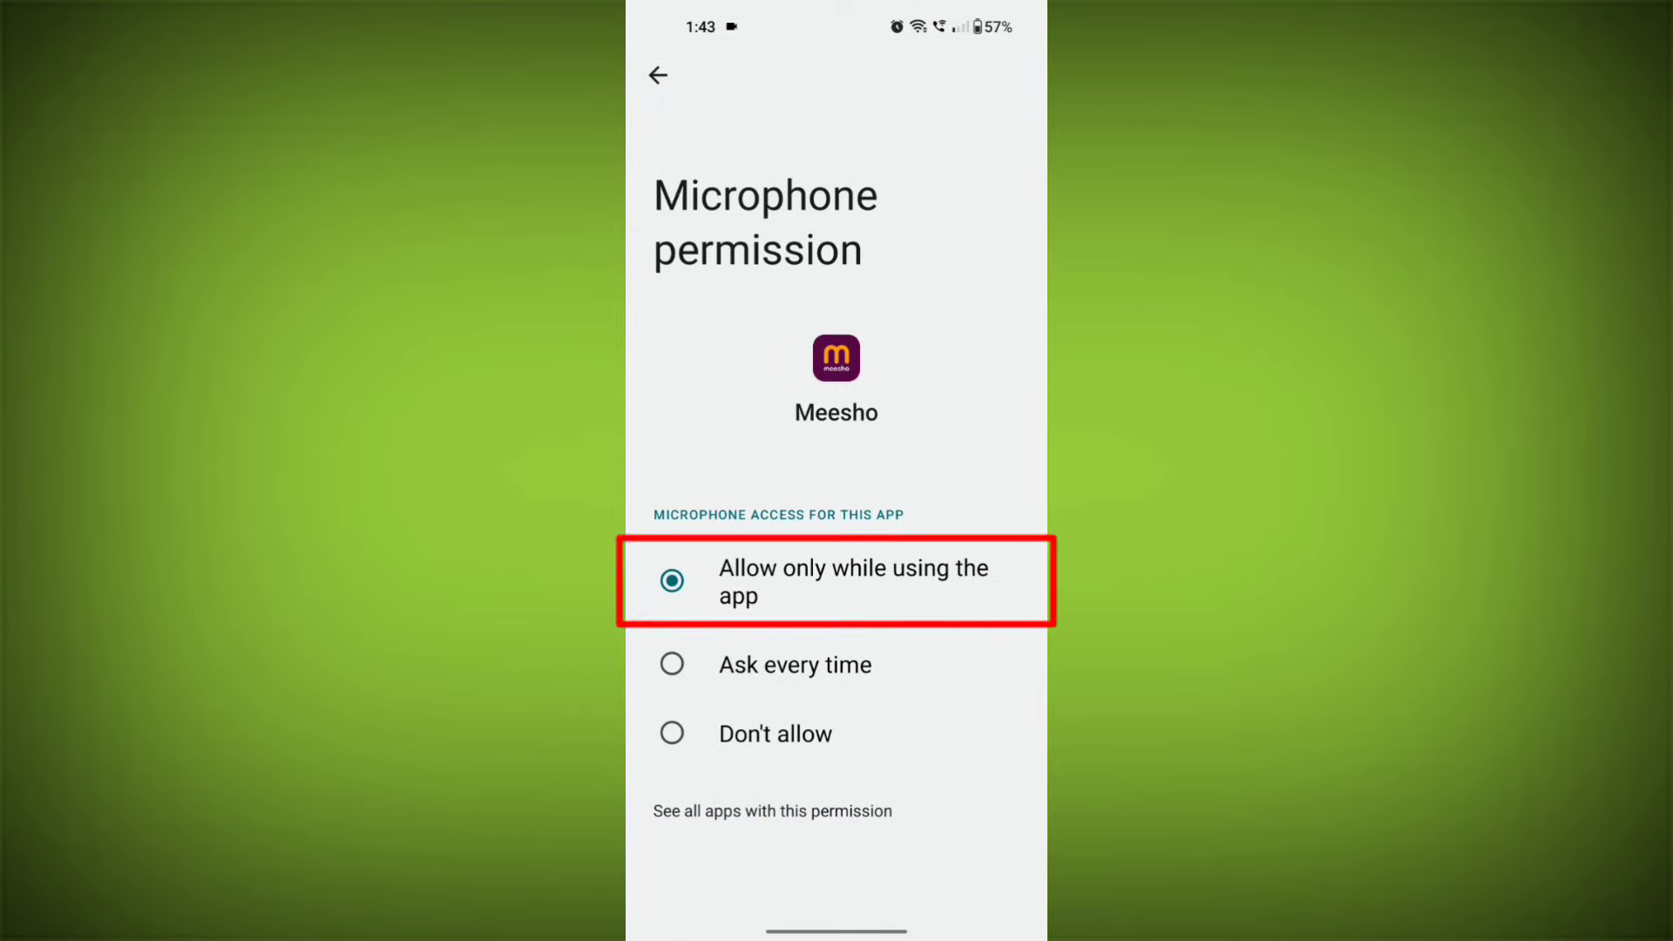
pyautogui.press('Escape')
# Step: Allow Meesho to access Contacts, then go to the home screen
pyautogui.click(805, 564)
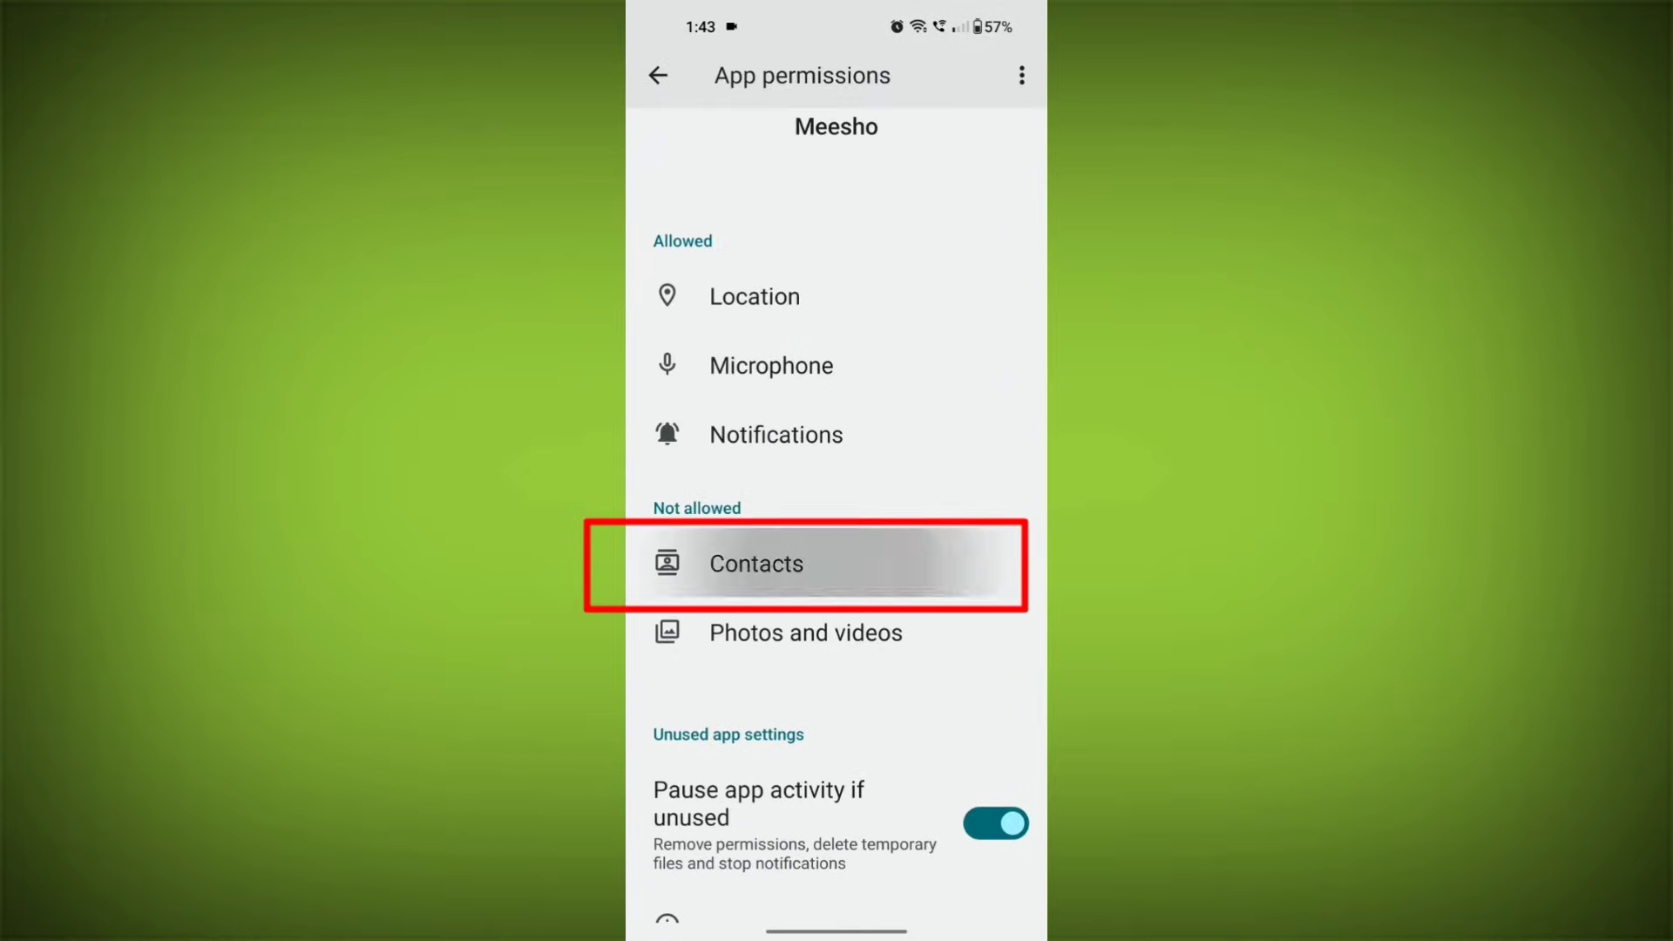
pyautogui.click(749, 568)
pyautogui.press('Escape')
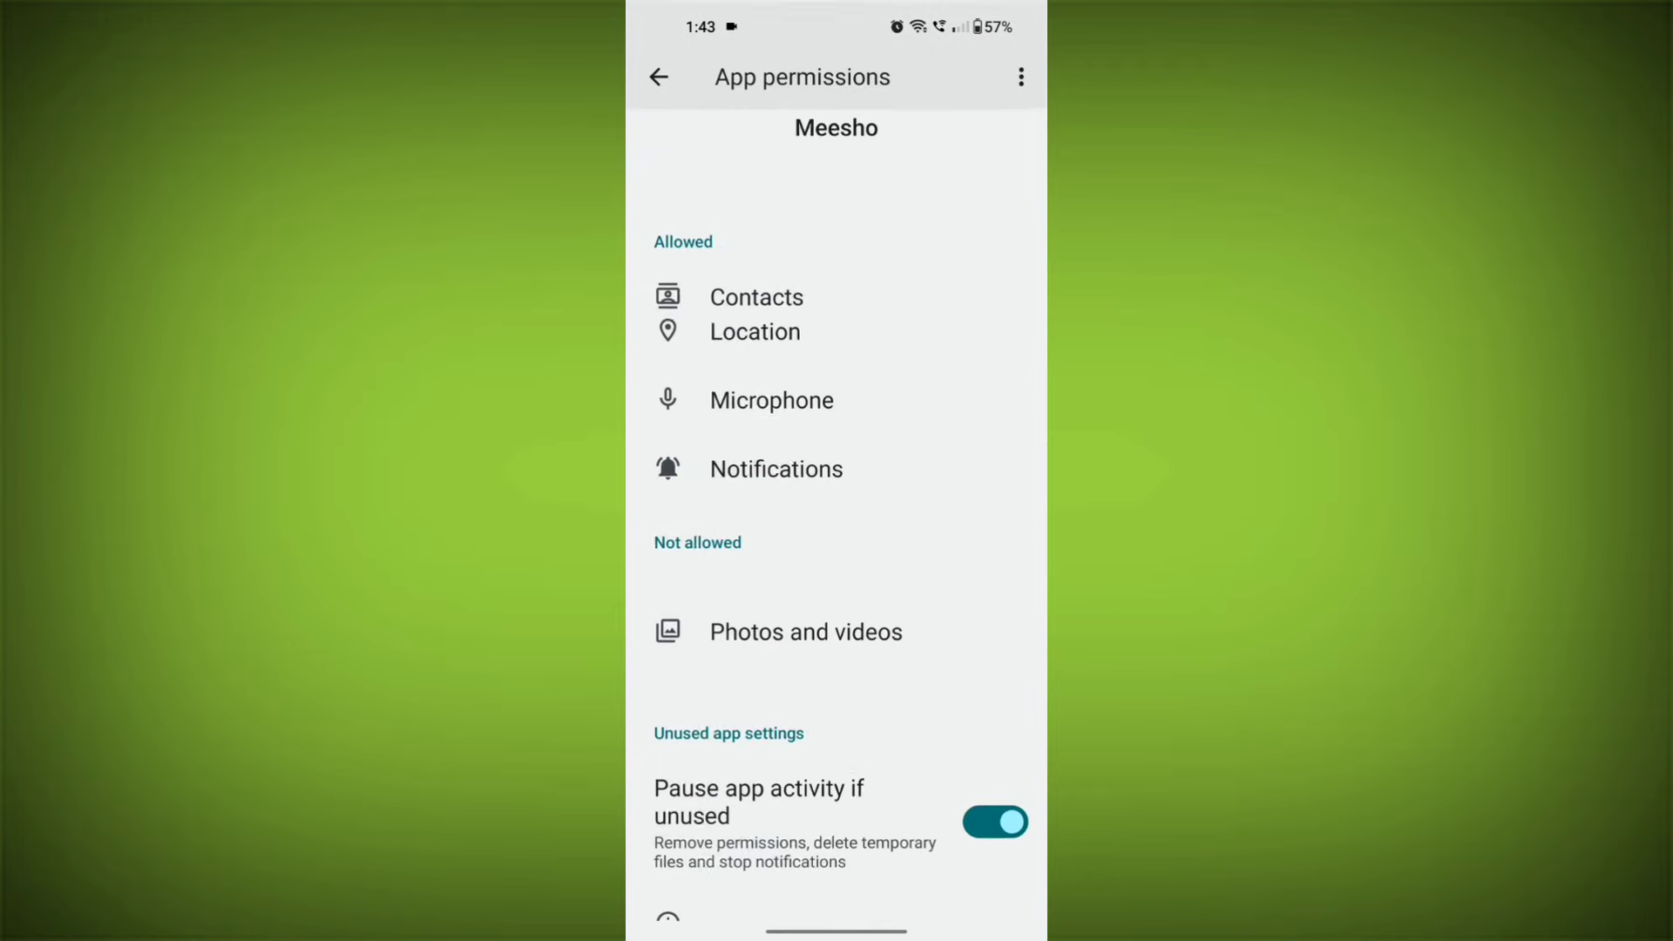
pyautogui.press('super')
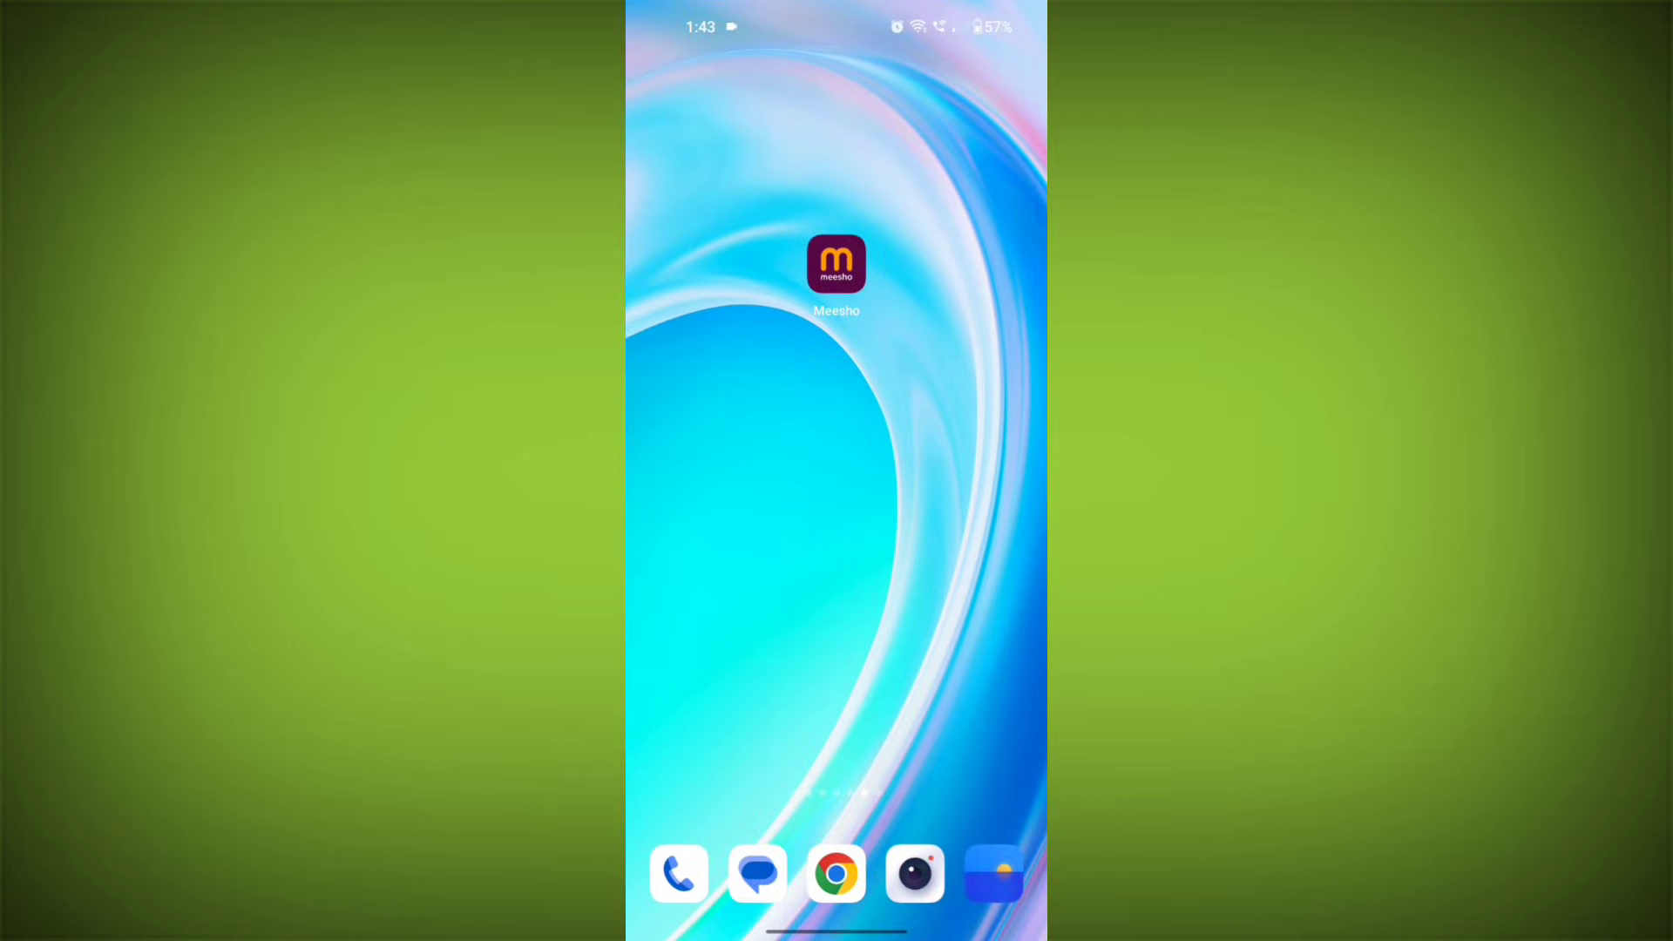
# Step: Bring up the power menu, then launch Google Play Store from the home screen
pyautogui.press('XF86PowerOff')
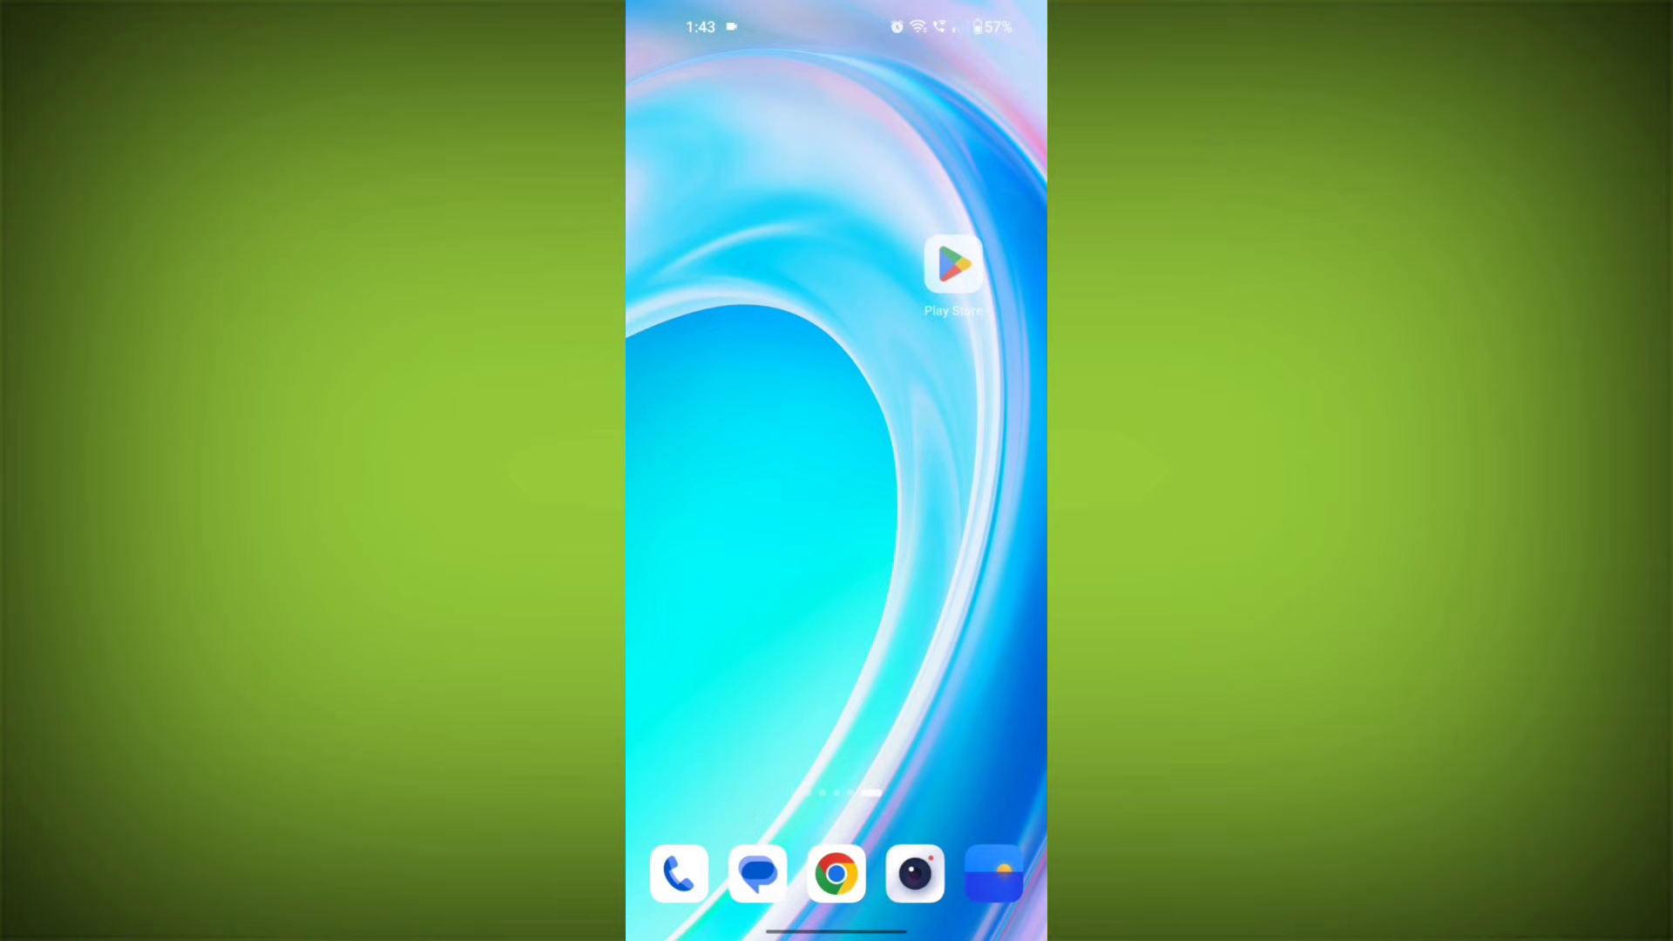
pyautogui.click(837, 268)
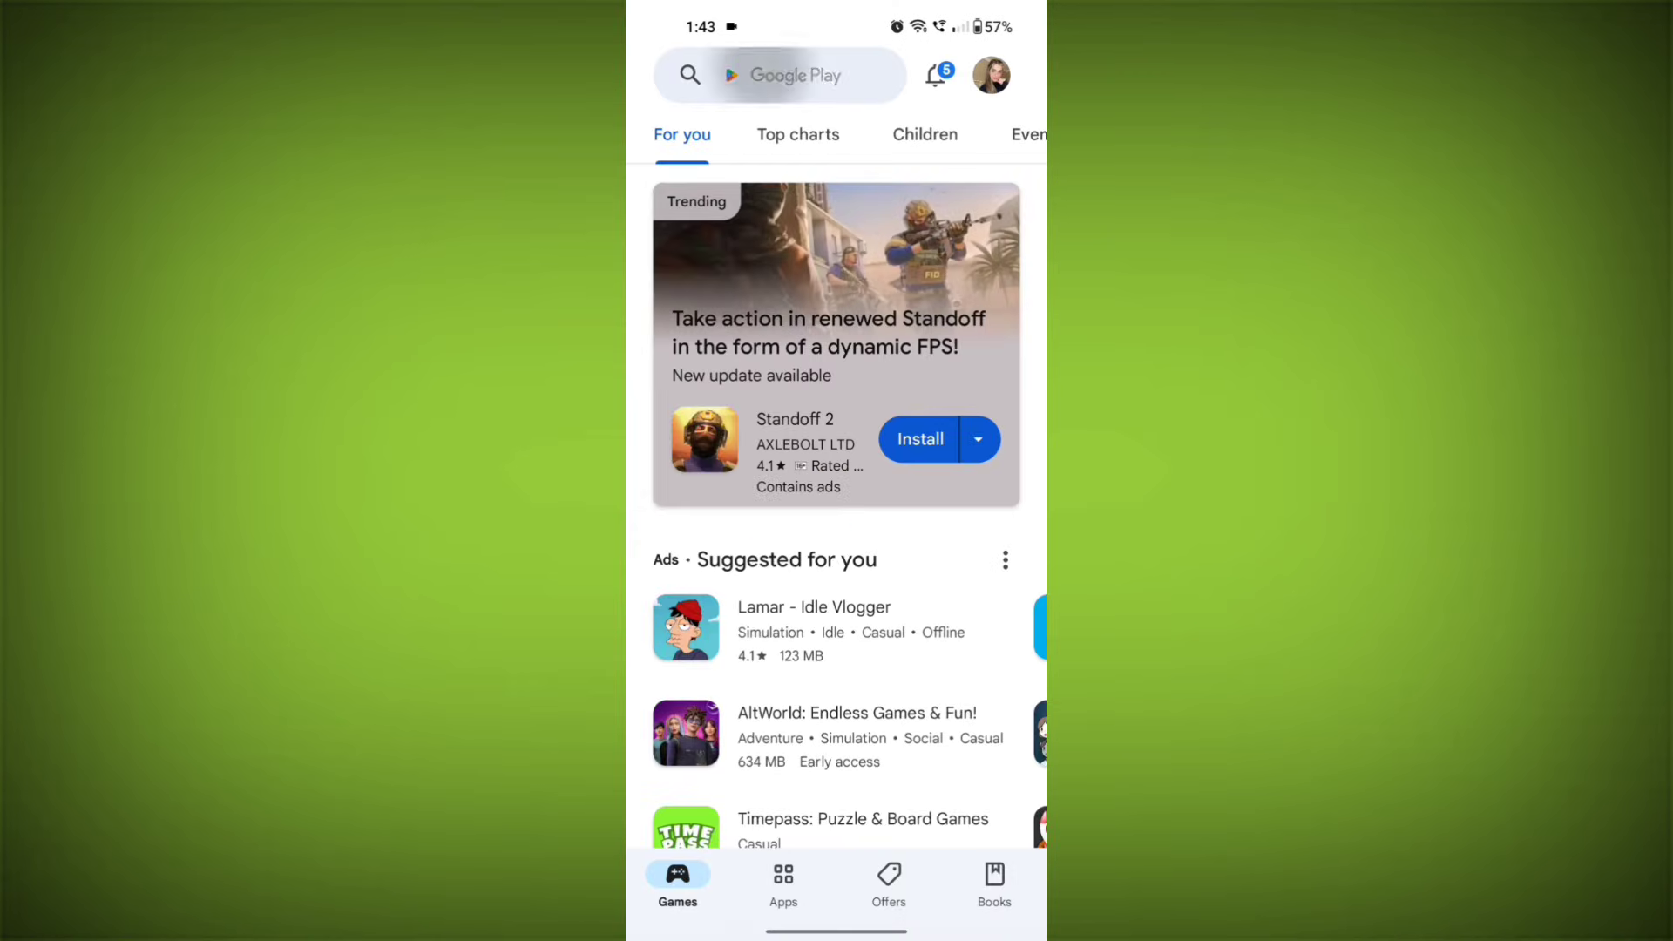
# Step: Search Google Play Store for 'meesho'
pyautogui.click(779, 75)
pyautogui.write('mee')
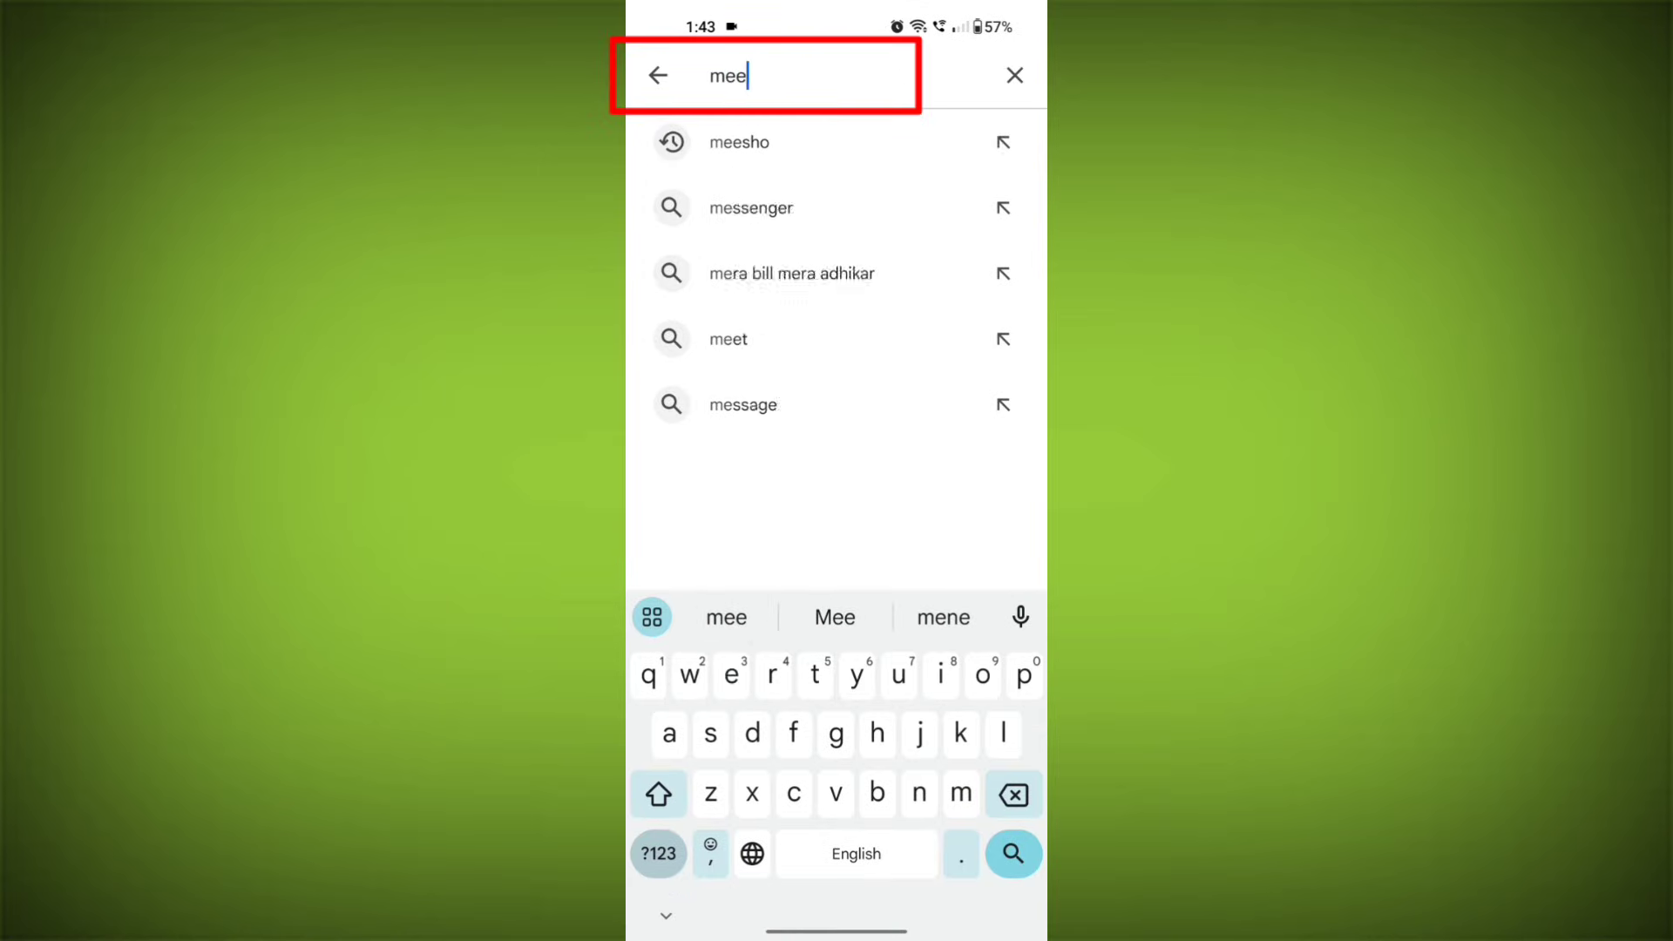
pyautogui.write('sho')
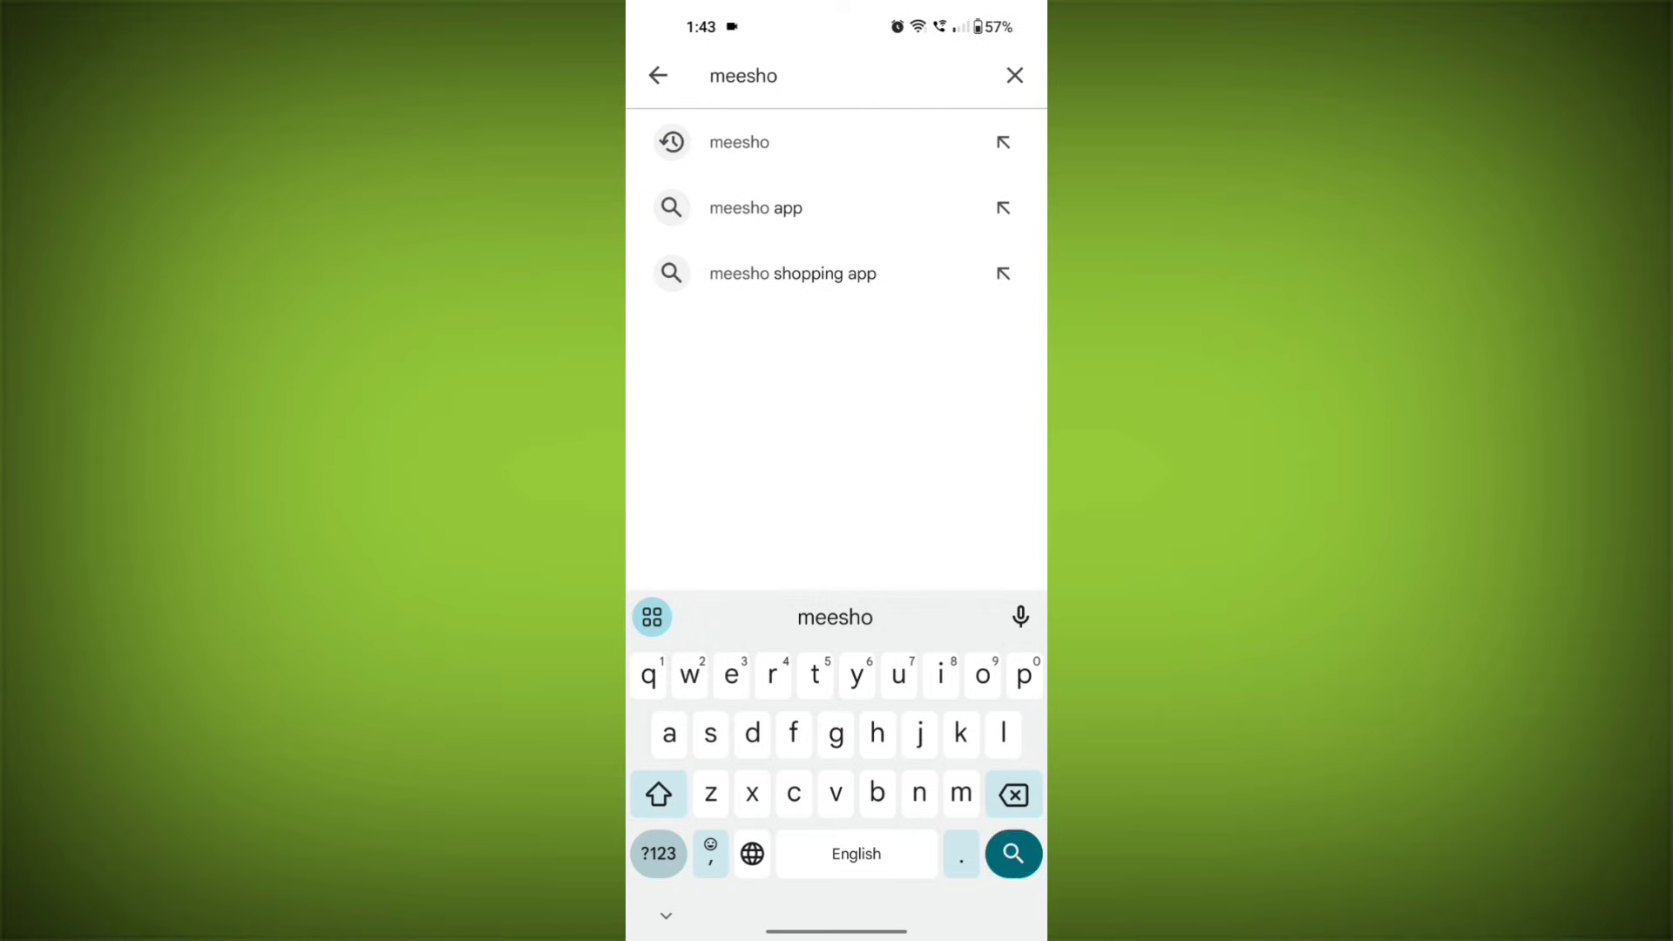
pyautogui.click(1013, 854)
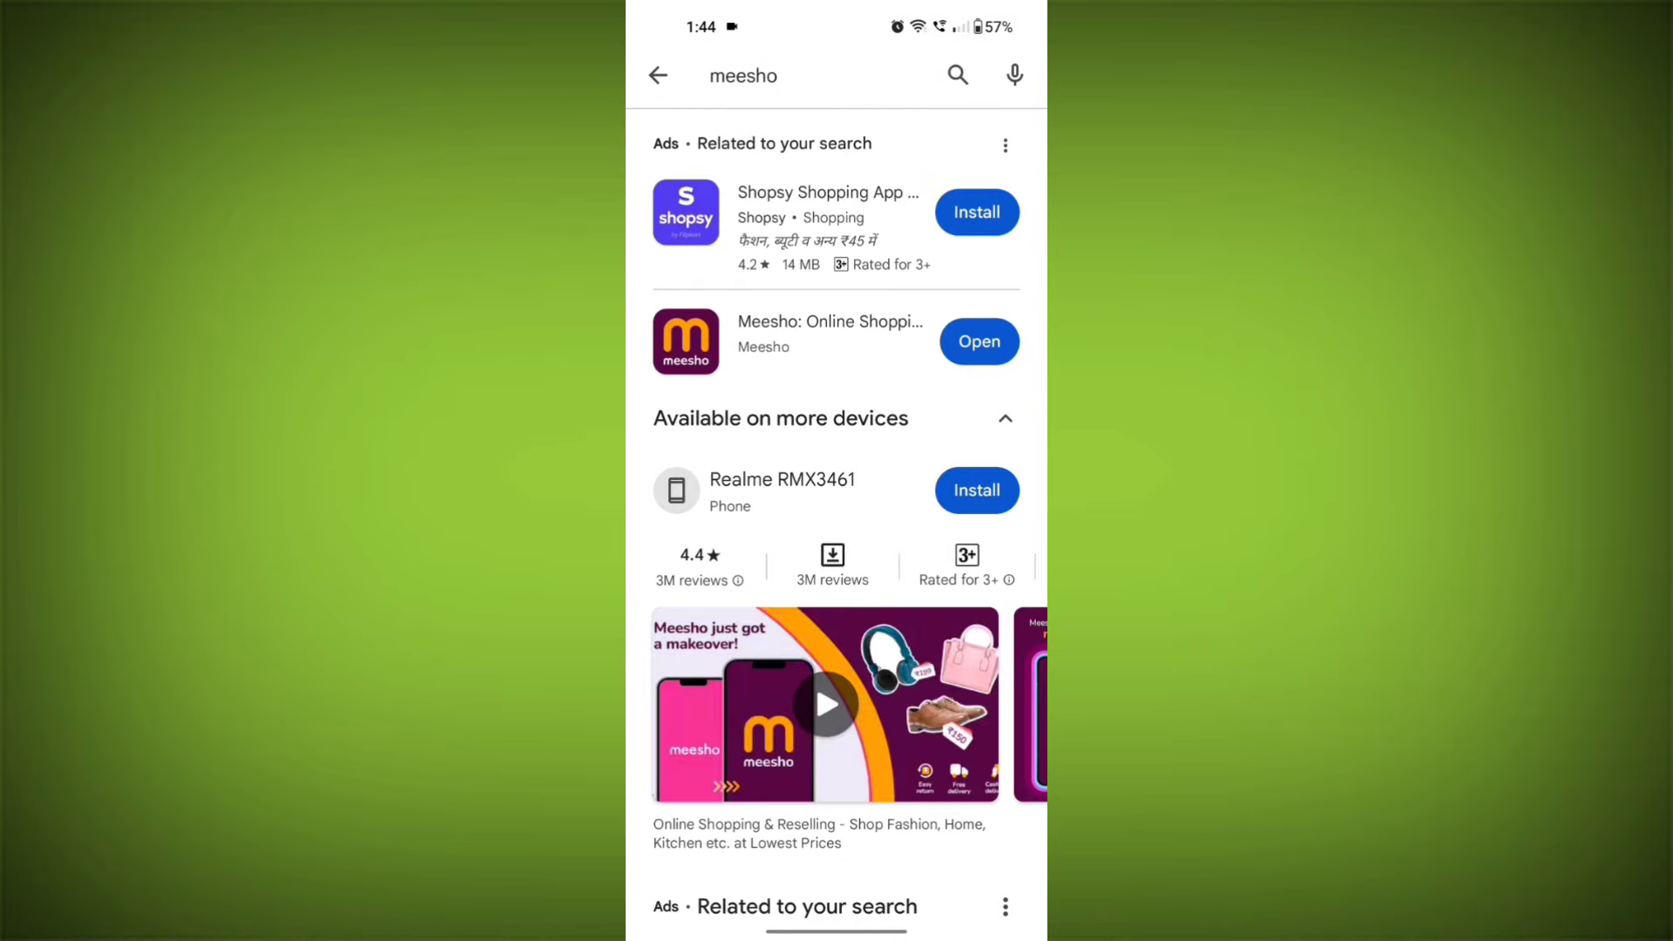
# Step: Open Meesho's store page and request to uninstall it
pyautogui.click(824, 333)
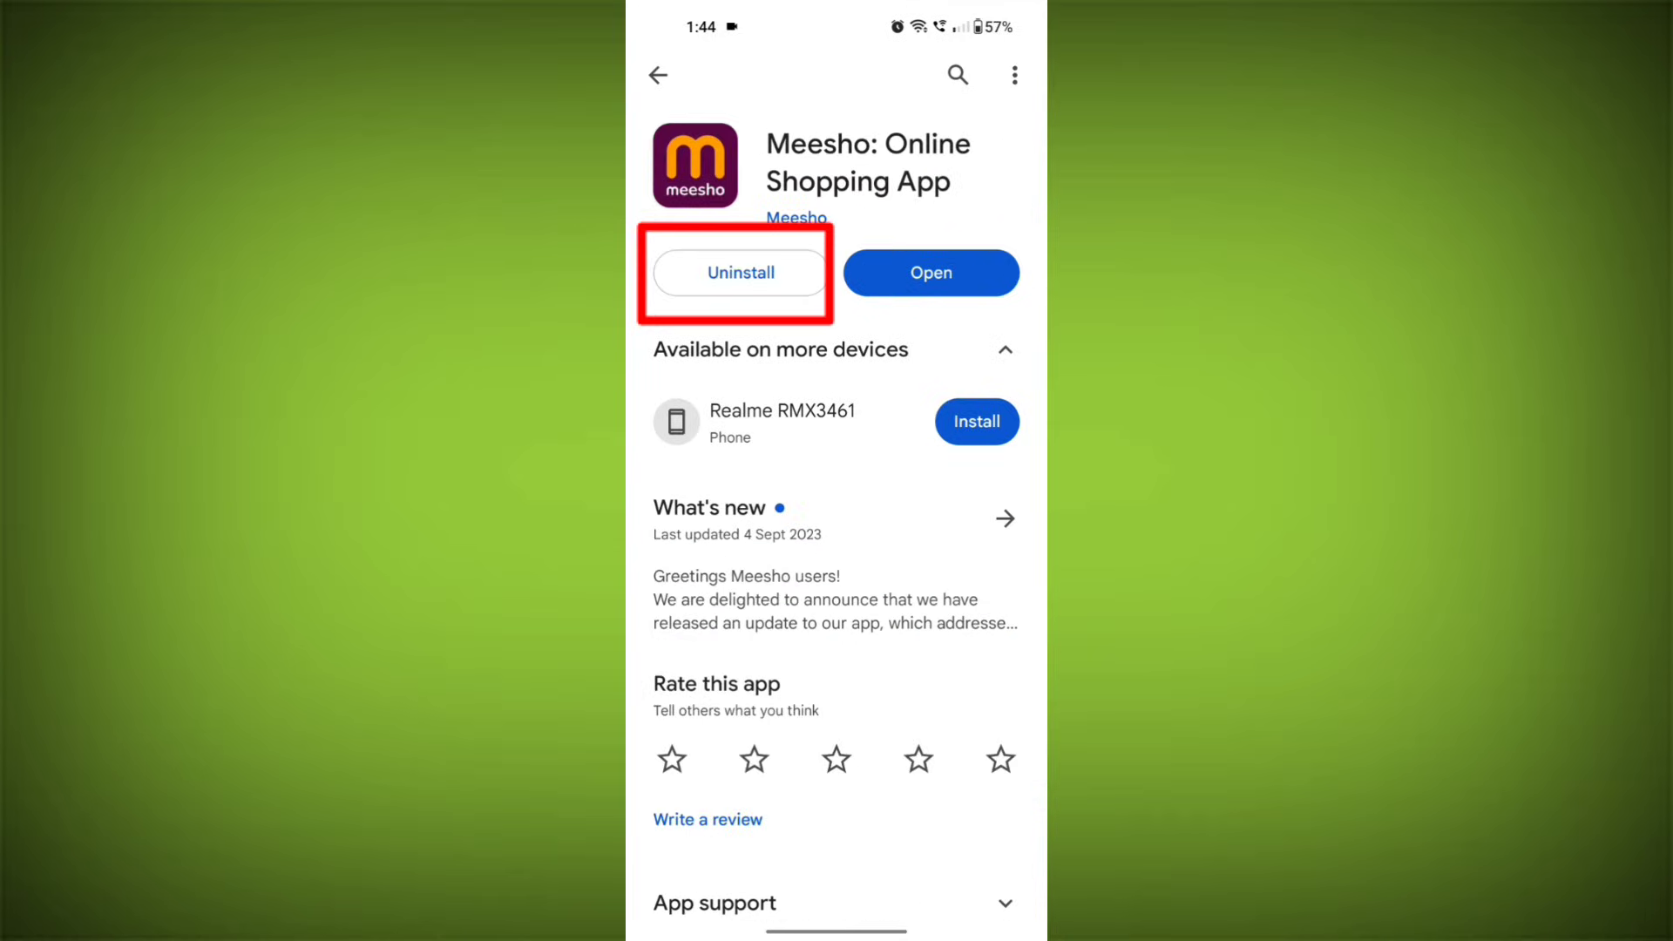
pyautogui.click(741, 272)
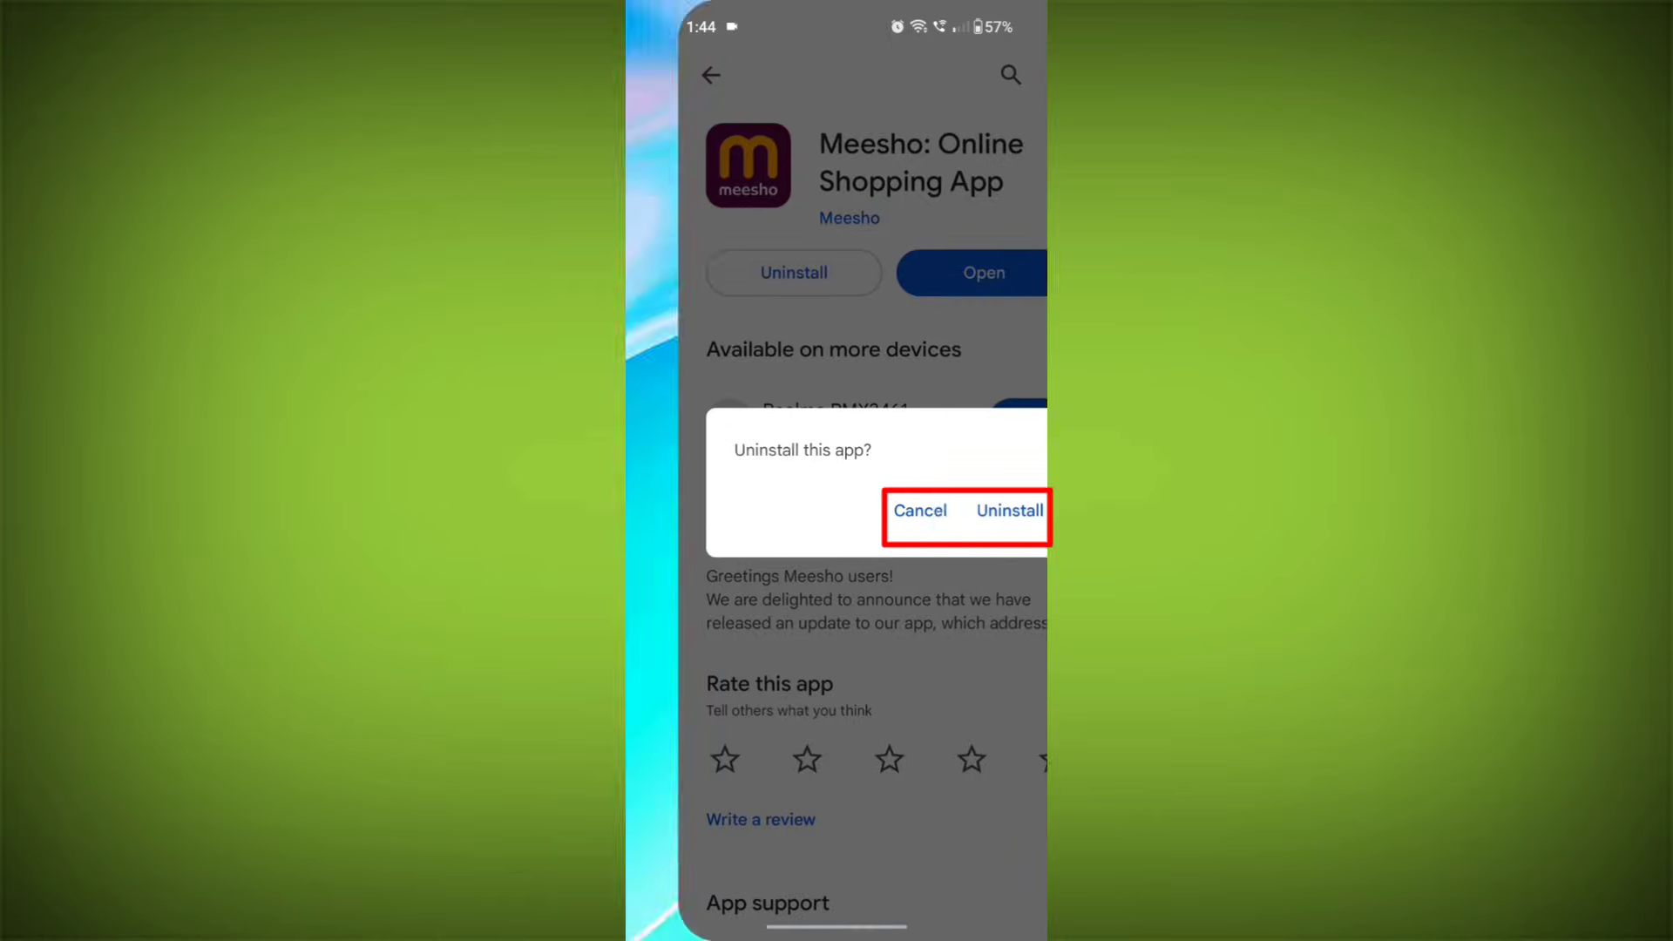